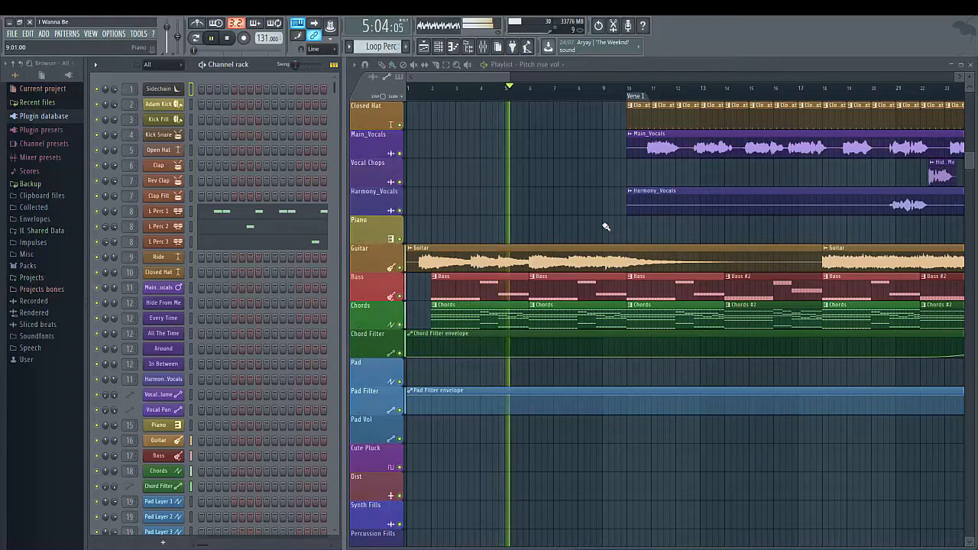
Look over the intro and Verse 1 tracks in the playlist, from the drum clips down to the pad envelopes
{"action": "scroll", "coordinate": [606, 226], "scroll_direction": "down", "scroll_amount": 2}
{"action": "scroll", "coordinate": [605, 226], "scroll_direction": "up", "scroll_amount": 3}
{"action": "scroll", "coordinate": [605, 226], "scroll_direction": "down", "scroll_amount": 3}
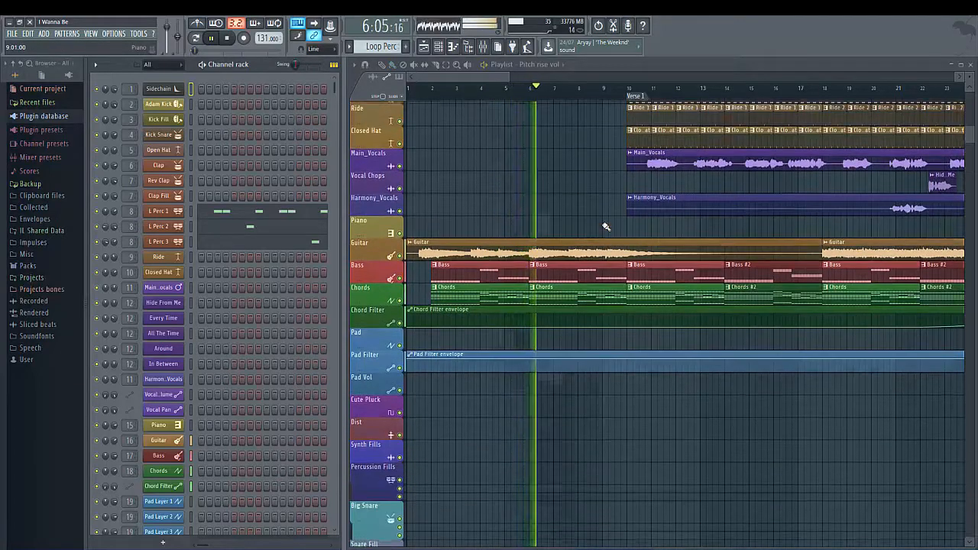
{"action": "scroll", "coordinate": [605, 227], "scroll_direction": "up", "scroll_amount": 4}
{"action": "scroll", "coordinate": [590, 240], "scroll_direction": "down", "scroll_amount": 3}
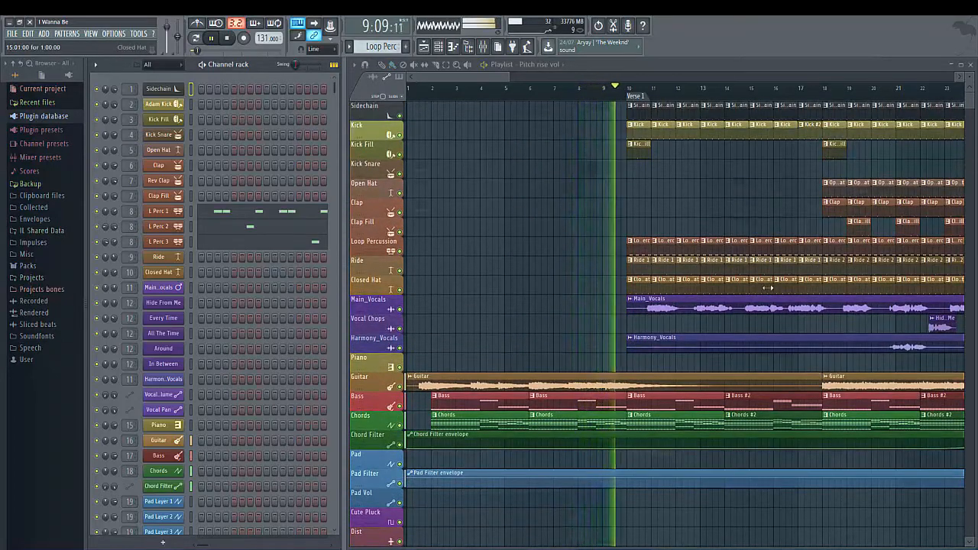
{"action": "scroll", "coordinate": [768, 287], "scroll_direction": "up", "scroll_amount": 3}
{"action": "scroll", "coordinate": [751, 290], "scroll_direction": "down", "scroll_amount": 1}
{"action": "scroll", "coordinate": [752, 291], "scroll_direction": "up", "scroll_amount": 3}
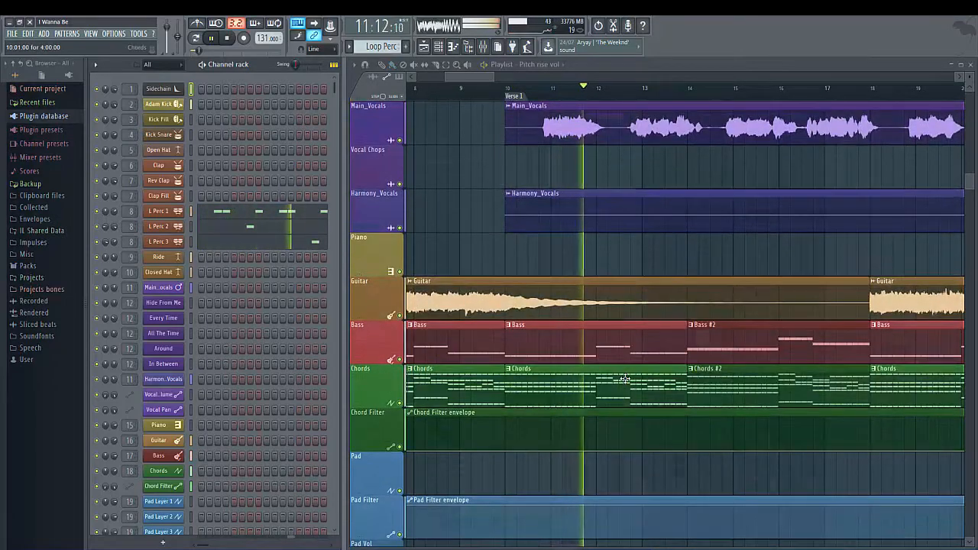
Open the Chords clip at bar 10 in the piano roll, examine its notes and close the editor
{"action": "double_click", "coordinate": [625, 379]}
{"action": "scroll", "coordinate": [367, 279], "scroll_direction": "up", "scroll_amount": 5}
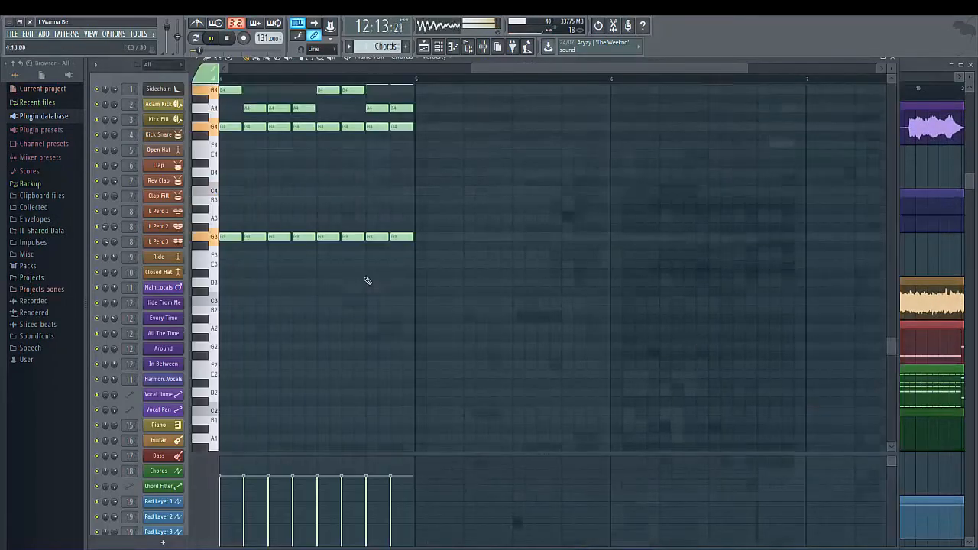
{"action": "left_click_drag", "start_coordinate": [558, 70], "coordinate": [362, 87]}
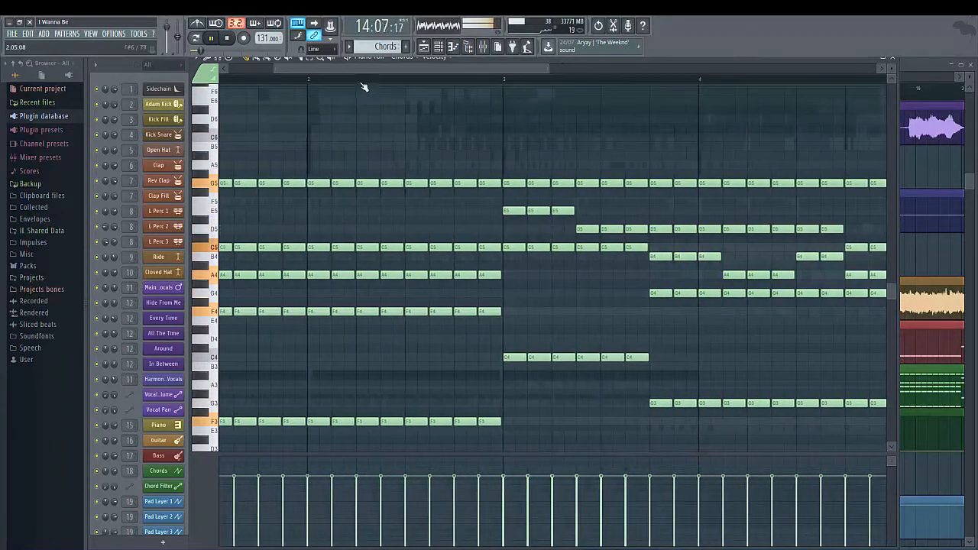
{"action": "left_click", "coordinate": [897, 57]}
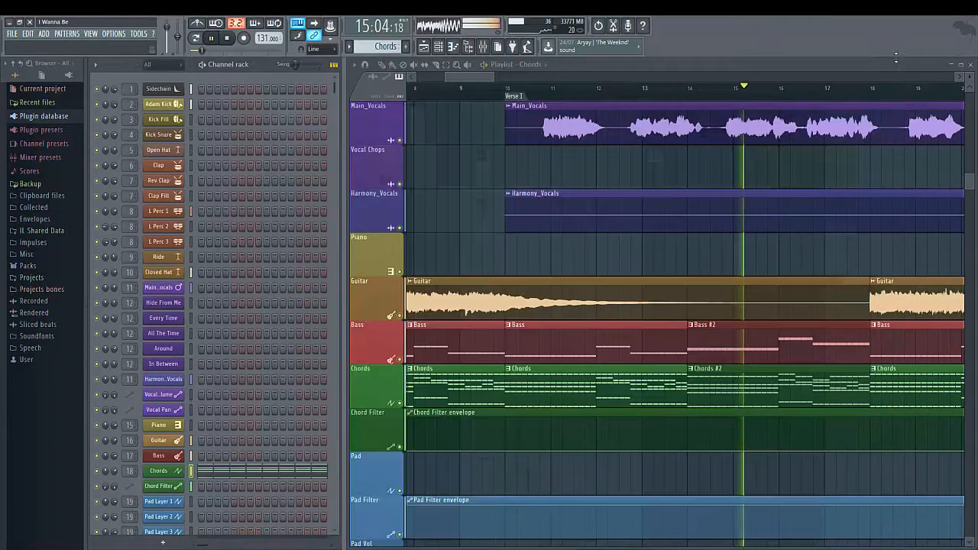
Open the Chords clip at bar 18, display its full four-bar progression in the piano roll, and close the editor
{"action": "double_click", "coordinate": [887, 392]}
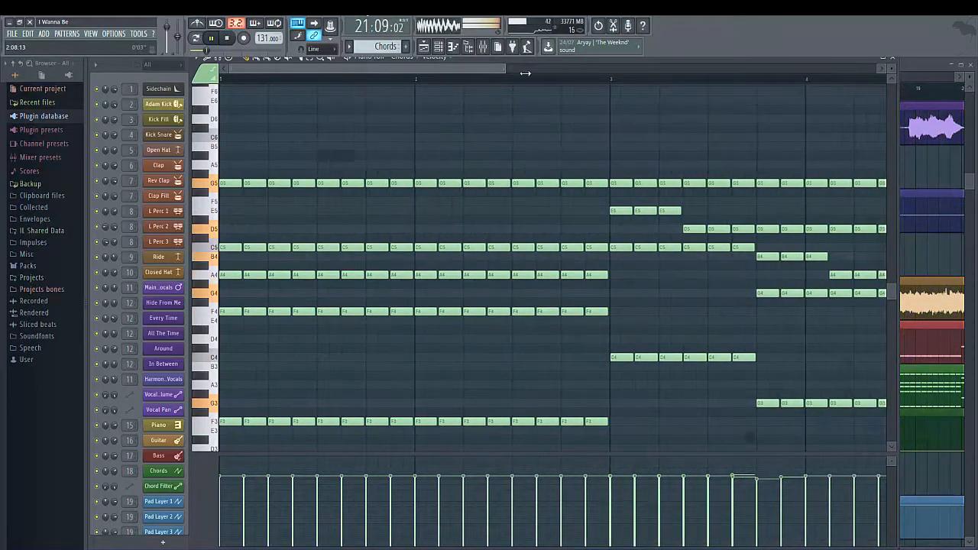
{"action": "left_click_drag", "start_coordinate": [502, 65], "coordinate": [723, 100]}
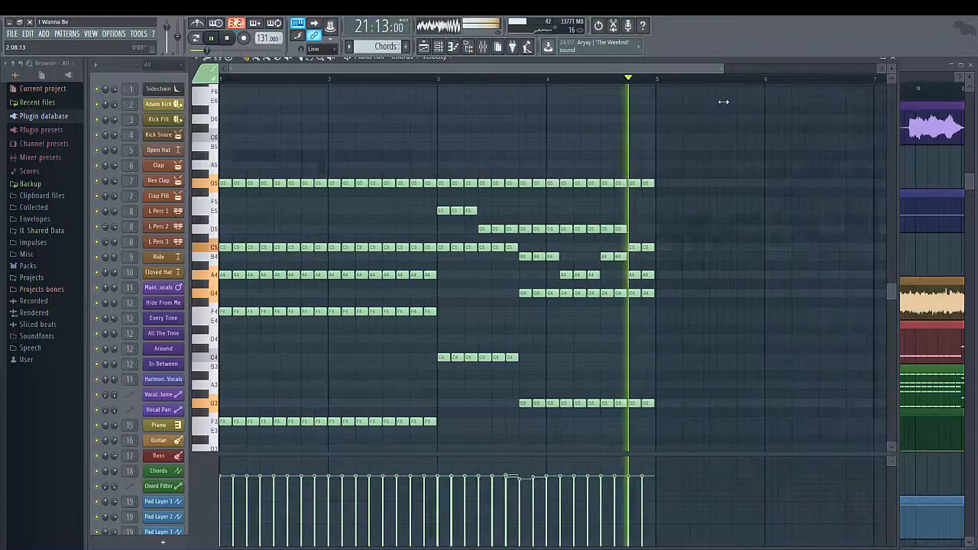
{"action": "left_click", "coordinate": [892, 57]}
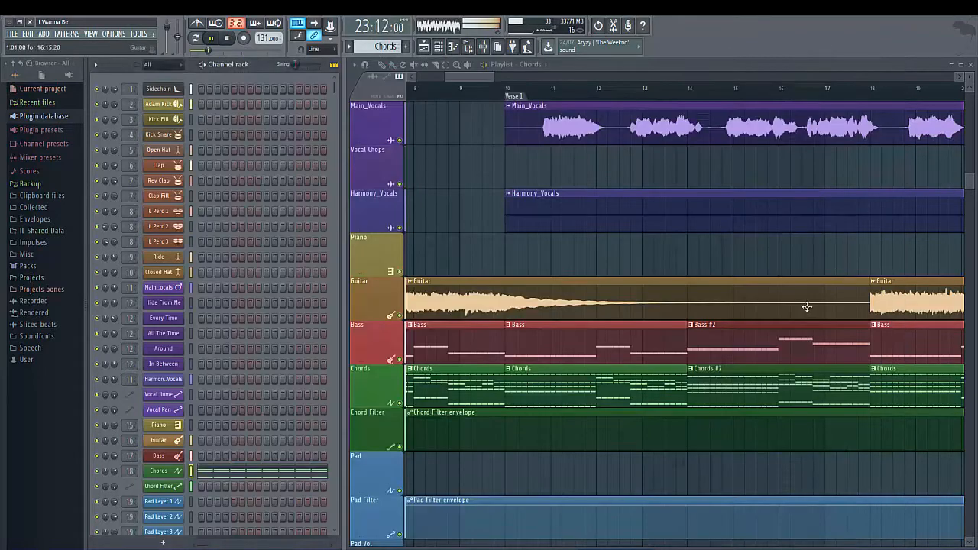
Examine the arrangement from Verse 1 to the Chorus, including the Chord Filter envelope and the Pad clips
{"action": "scroll", "coordinate": [807, 307], "scroll_direction": "down", "scroll_amount": 3}
{"action": "scroll", "coordinate": [806, 307], "scroll_direction": "down", "scroll_amount": 5}
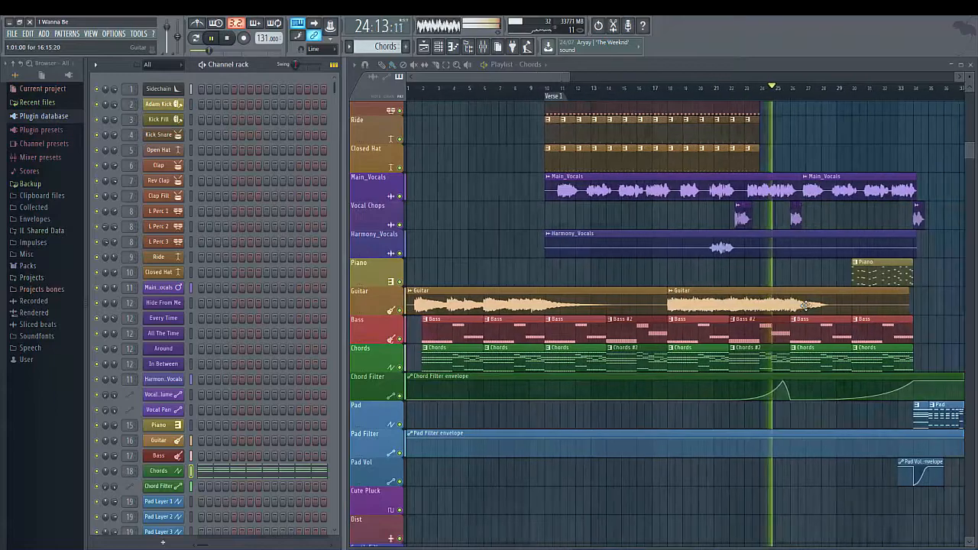
{"action": "scroll", "coordinate": [806, 306], "scroll_direction": "down", "scroll_amount": 3}
{"action": "scroll", "coordinate": [834, 497], "scroll_direction": "up", "scroll_amount": 5}
{"action": "scroll", "coordinate": [835, 497], "scroll_direction": "down", "scroll_amount": 6}
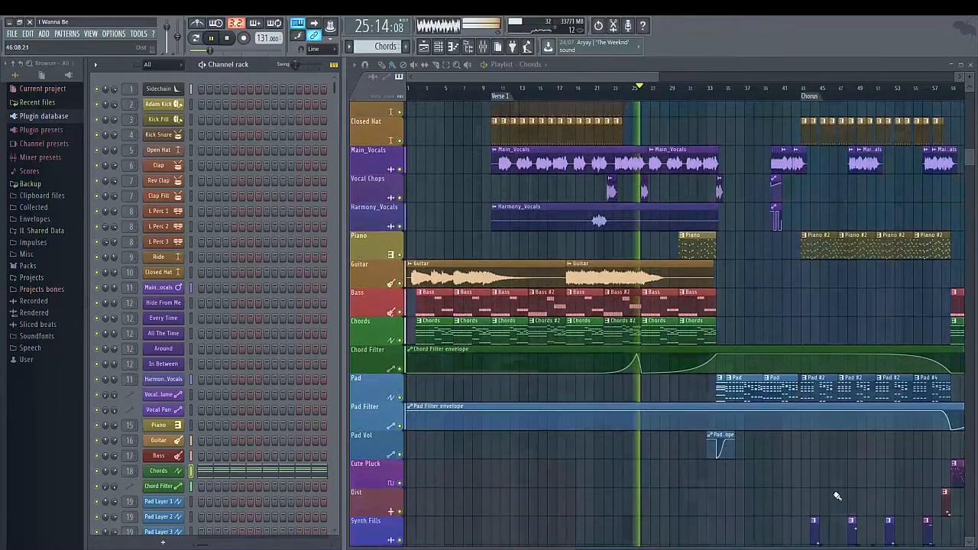
{"action": "scroll", "coordinate": [838, 497], "scroll_direction": "up", "scroll_amount": 5}
{"action": "scroll", "coordinate": [669, 456], "scroll_direction": "down", "scroll_amount": 1}
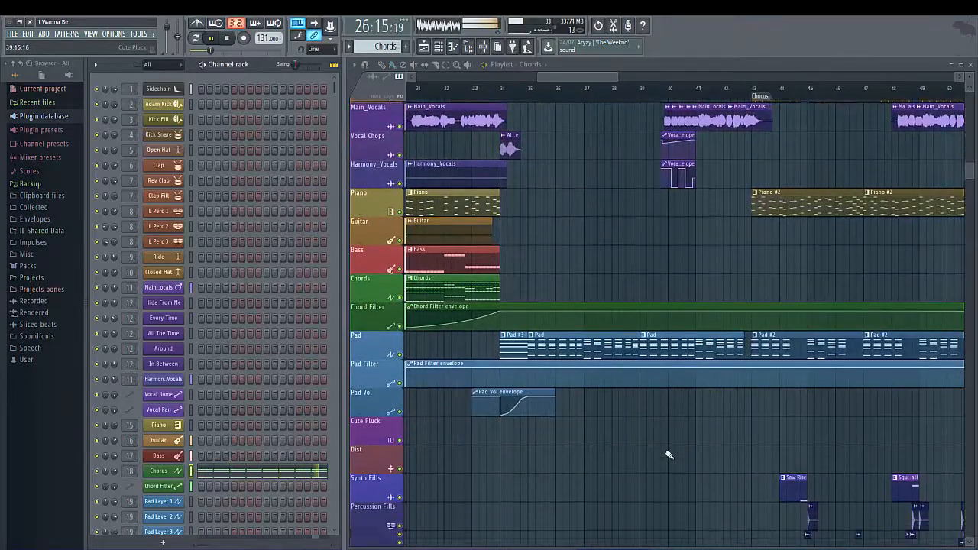
{"action": "scroll", "coordinate": [629, 441], "scroll_direction": "up", "scroll_amount": 2}
{"action": "scroll", "coordinate": [629, 441], "scroll_direction": "down", "scroll_amount": 2}
{"action": "scroll", "coordinate": [629, 441], "scroll_direction": "up", "scroll_amount": 2}
{"action": "scroll", "coordinate": [629, 441], "scroll_direction": "down", "scroll_amount": 3}
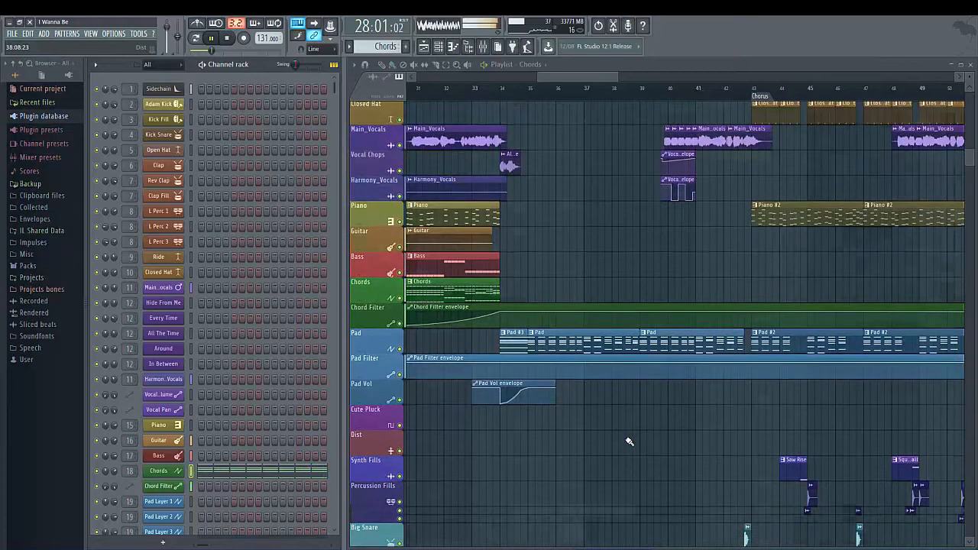
Open the Pad clip before the Chorus in the piano roll, move the editor off the playlist, and undo the stray note
{"action": "mouse_move", "coordinate": [568, 80]}
{"action": "left_mouse_down"}
{"action": "mouse_move", "coordinate": [525, 78]}
{"action": "mouse_move", "coordinate": [562, 86]}
{"action": "left_mouse_up"}
{"action": "double_click", "coordinate": [638, 348]}
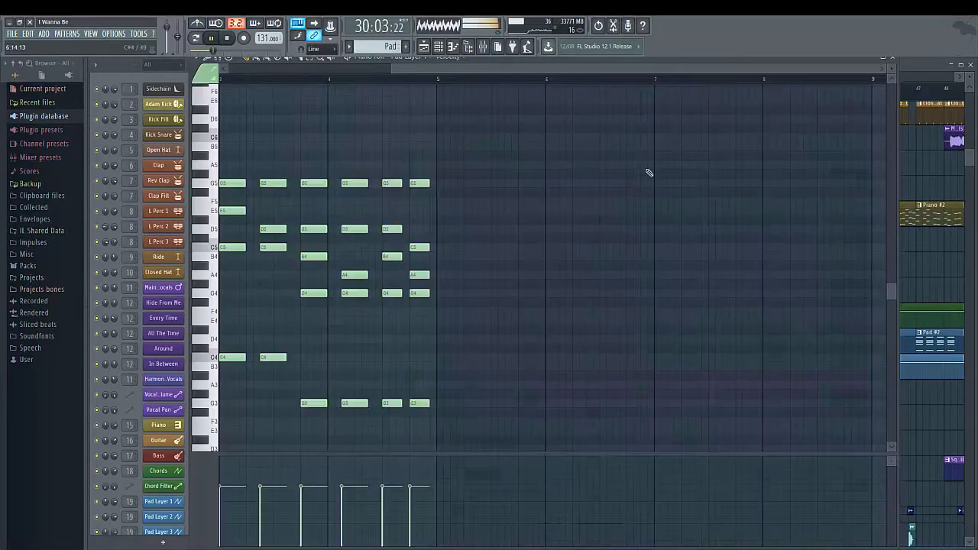
{"action": "left_click_drag", "start_coordinate": [574, 59], "coordinate": [451, 57]}
{"action": "scroll", "coordinate": [890, 253], "scroll_direction": "up", "scroll_amount": 2}
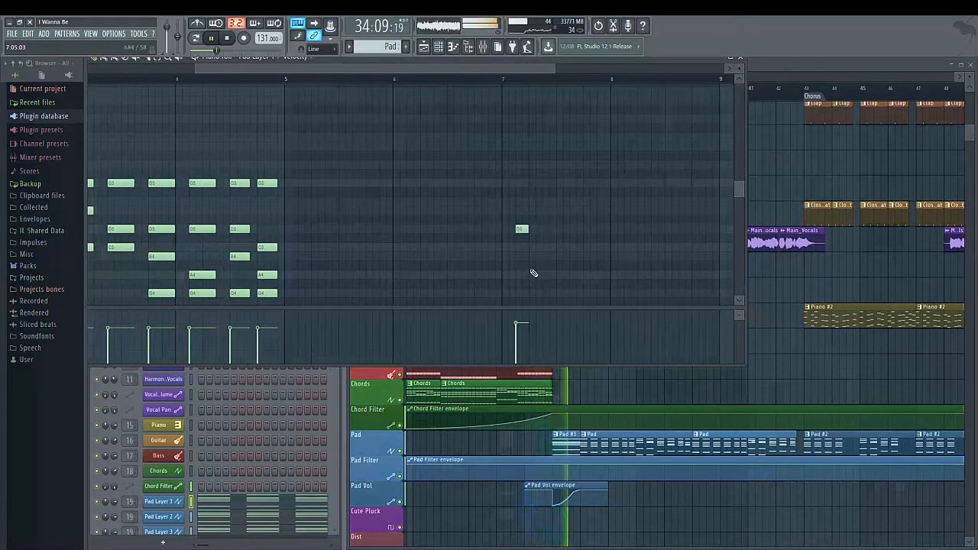
{"action": "key", "text": "ctrl+z"}
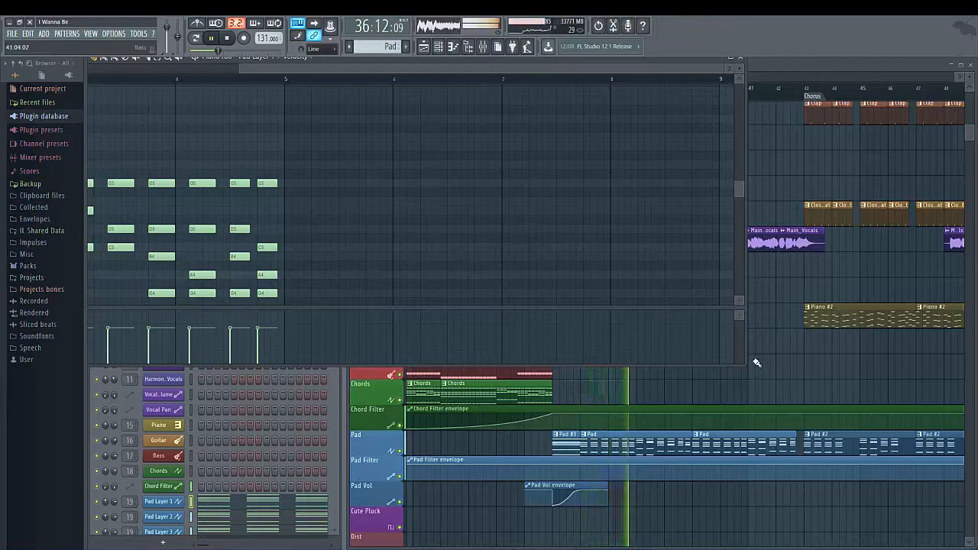
Resize and reposition the piano roll to show the whole Pad pattern, examine its notes, and close the editor
{"action": "left_click_drag", "start_coordinate": [745, 365], "coordinate": [712, 405]}
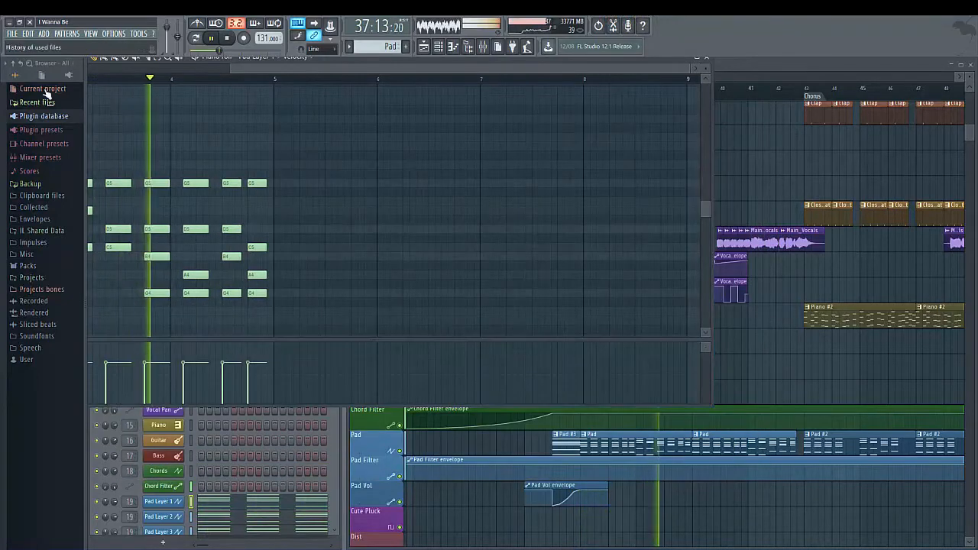
{"action": "left_click_drag", "start_coordinate": [231, 68], "coordinate": [83, 67]}
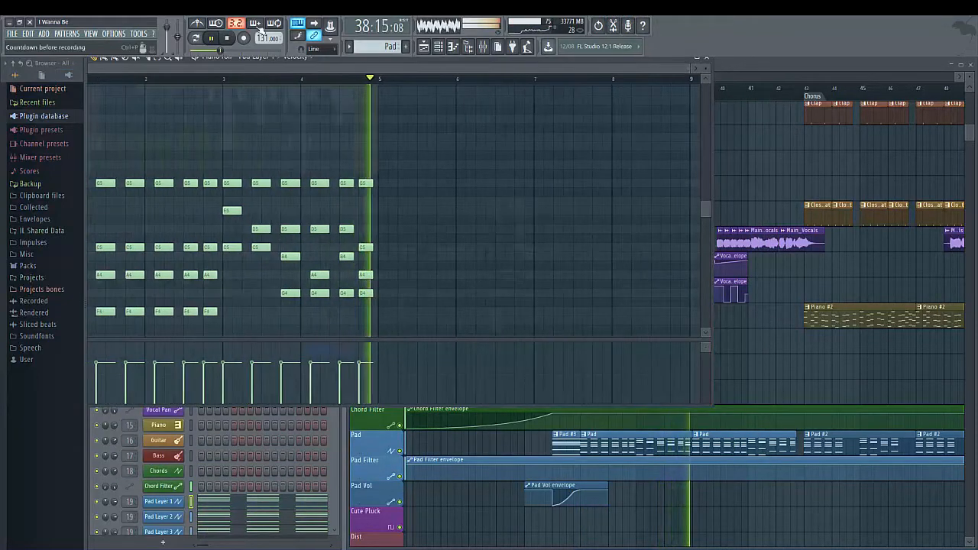
{"action": "left_click_drag", "start_coordinate": [469, 58], "coordinate": [604, 90]}
{"action": "scroll", "coordinate": [500, 297], "scroll_direction": "down", "scroll_amount": 3}
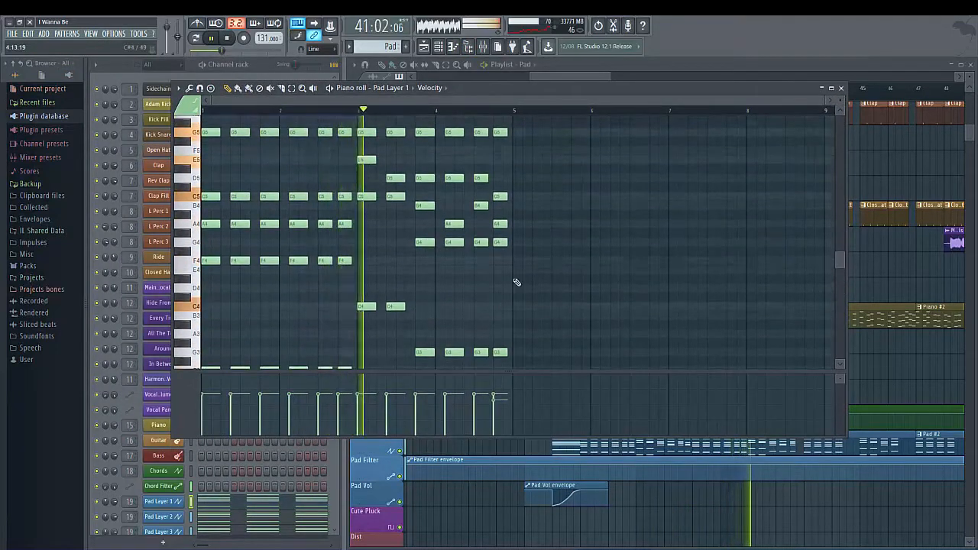
{"action": "mouse_move", "coordinate": [840, 263]}
{"action": "left_mouse_down"}
{"action": "mouse_move", "coordinate": [838, 273]}
{"action": "mouse_move", "coordinate": [840, 256]}
{"action": "left_mouse_up"}
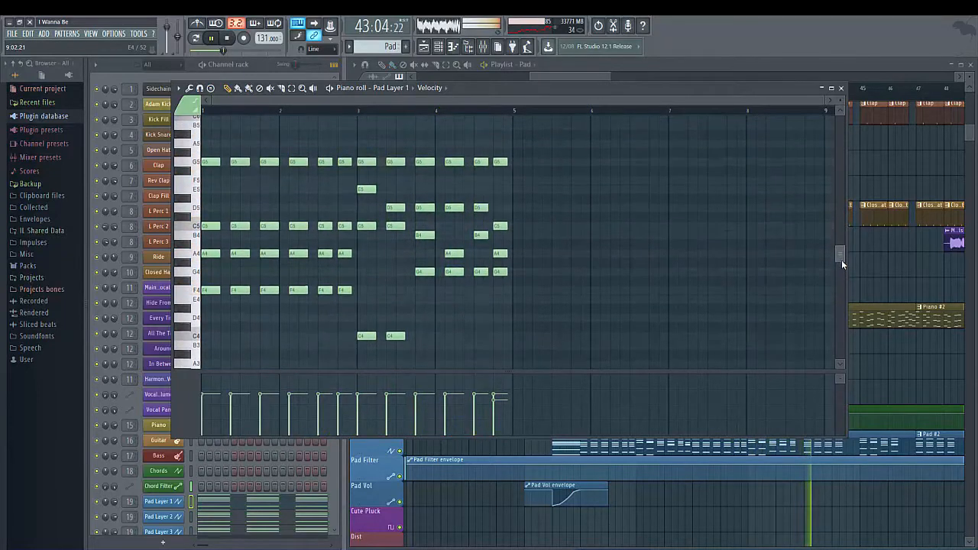
{"action": "left_click", "coordinate": [841, 88]}
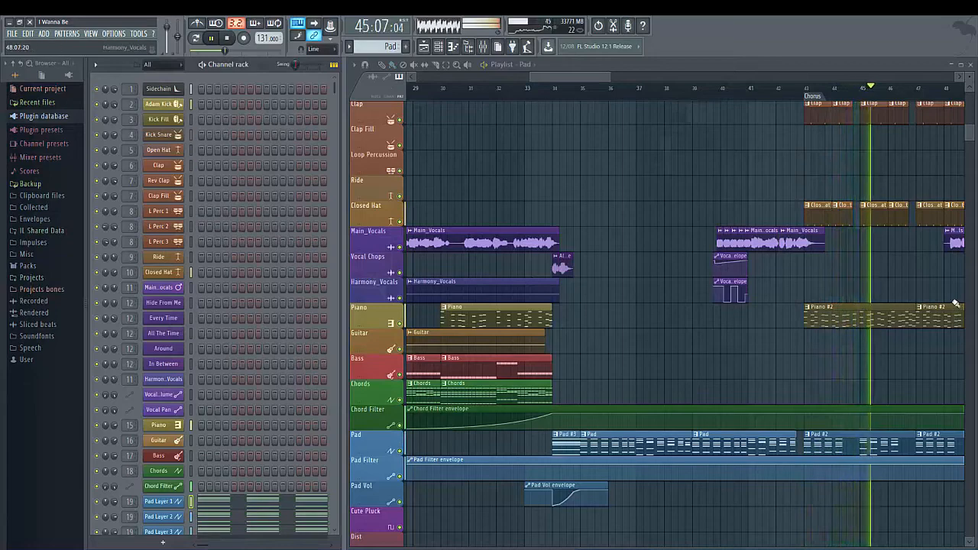
Examine the Chorus arrangement and the section after it in the playlist with reduced track heights
{"action": "scroll", "coordinate": [947, 305], "scroll_direction": "down", "scroll_amount": 2}
{"action": "left_click_drag", "start_coordinate": [570, 76], "coordinate": [635, 89]}
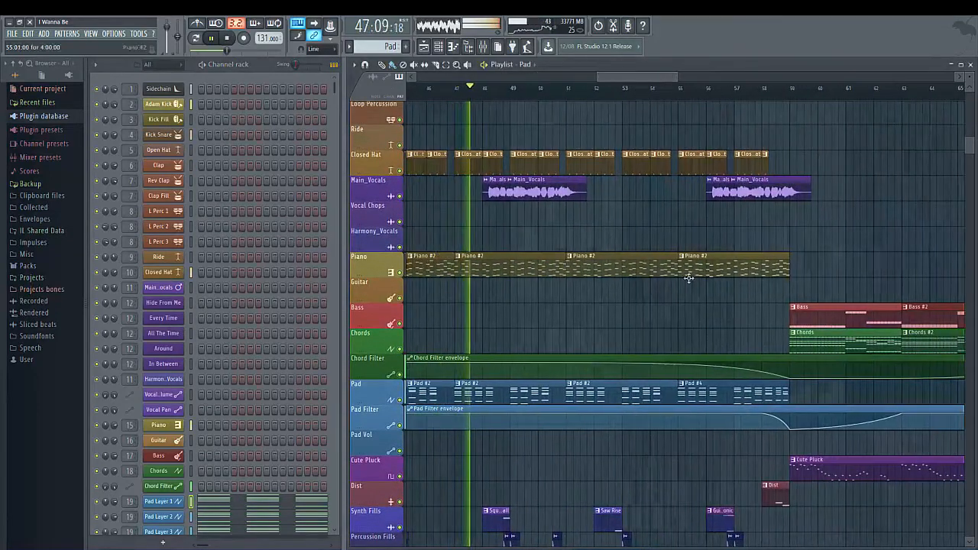
{"action": "scroll", "coordinate": [689, 278], "scroll_direction": "down", "scroll_amount": 5}
{"action": "mouse_move", "coordinate": [621, 76]}
{"action": "left_mouse_down"}
{"action": "mouse_move", "coordinate": [637, 81]}
{"action": "mouse_move", "coordinate": [624, 82]}
{"action": "left_mouse_up"}
{"action": "scroll", "coordinate": [603, 222], "scroll_direction": "up", "scroll_amount": 5}
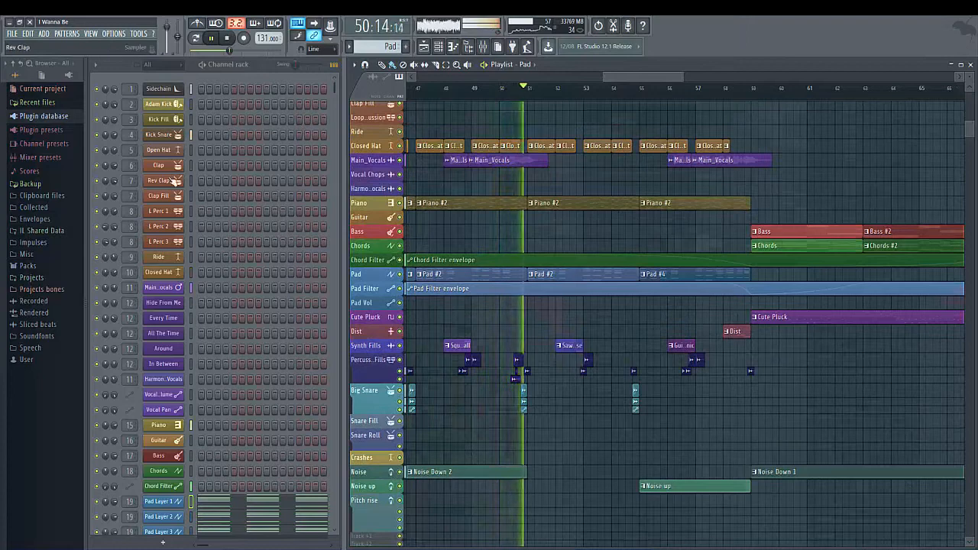
Briefly open the Kick Snare channel's settings, inspect its track in the mixer, and close the mixer
{"action": "left_click", "coordinate": [175, 140]}
{"action": "left_click", "coordinate": [175, 140]}
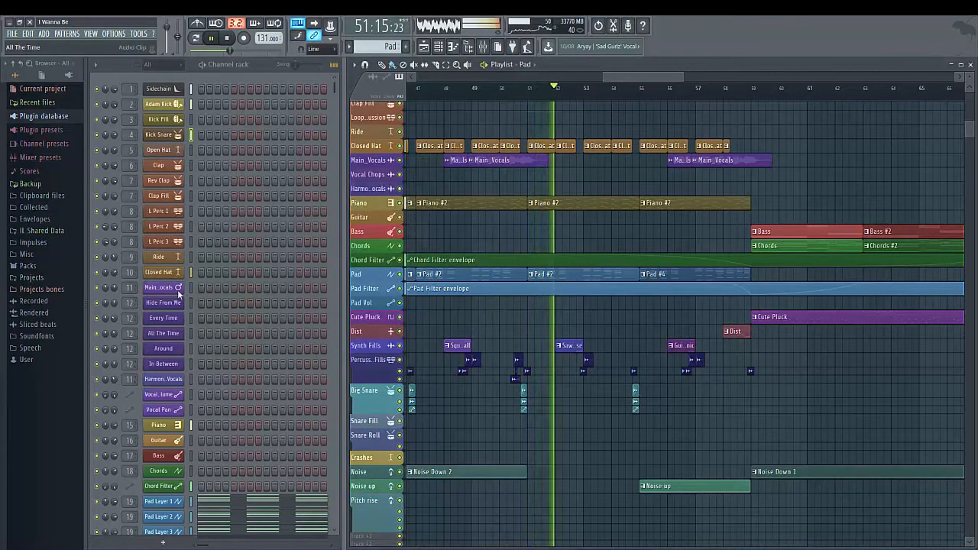
{"action": "scroll", "coordinate": [527, 191], "scroll_direction": "down", "scroll_amount": 1}
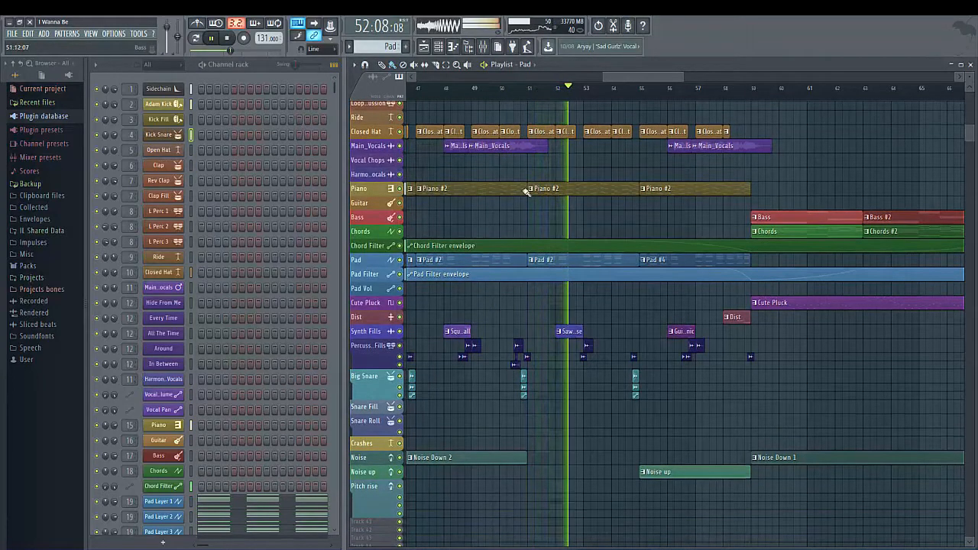
{"action": "left_click", "coordinate": [484, 47]}
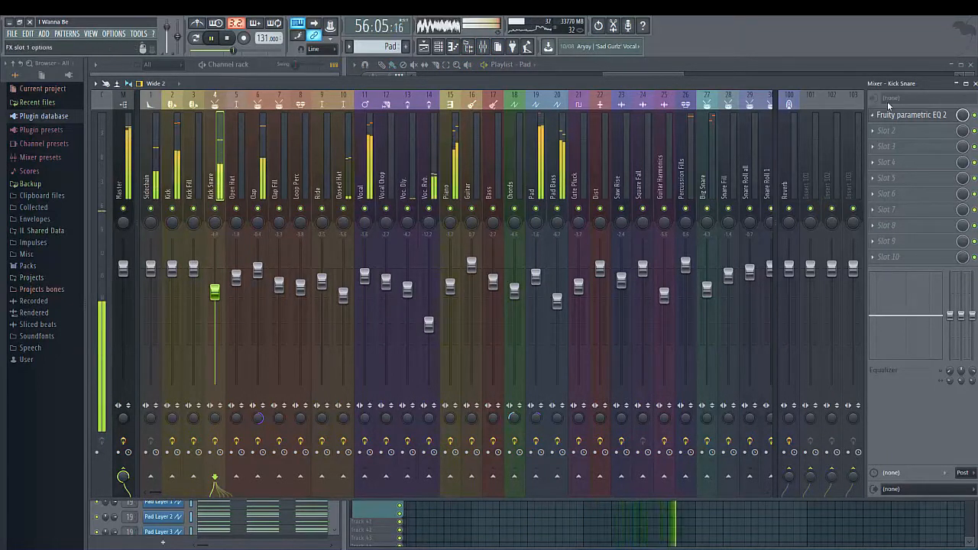
{"action": "left_click", "coordinate": [975, 83]}
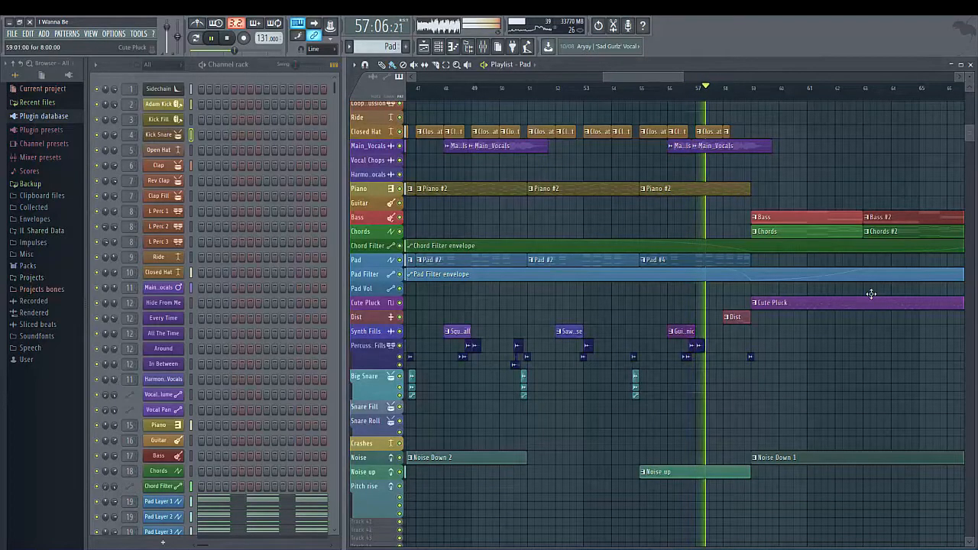
Open the Cute Pluck clip at bar 59 in the piano roll, examine its melody notes, and close the editor
{"action": "scroll", "coordinate": [869, 328], "scroll_direction": "down", "scroll_amount": 1}
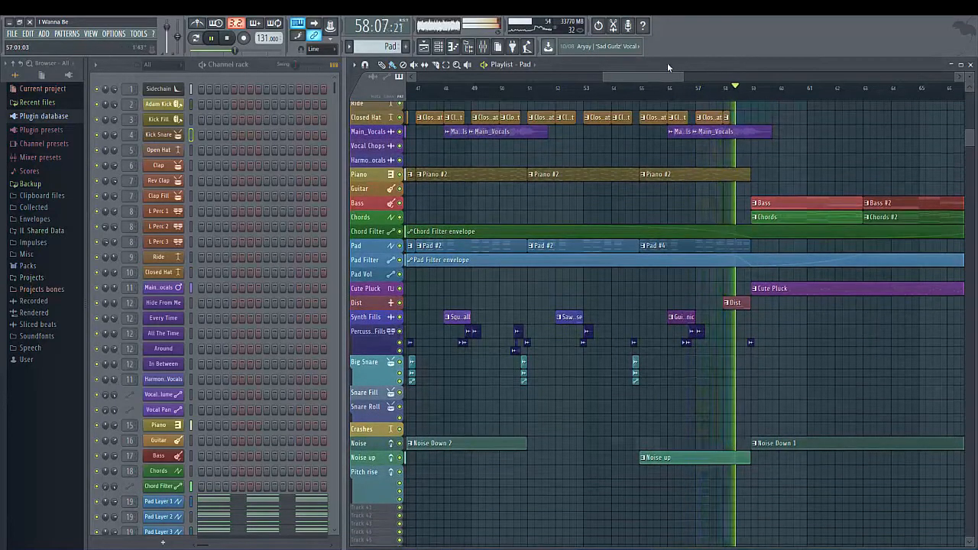
{"action": "left_click_drag", "start_coordinate": [673, 78], "coordinate": [907, 126]}
{"action": "scroll", "coordinate": [471, 305], "scroll_direction": "up", "scroll_amount": 5}
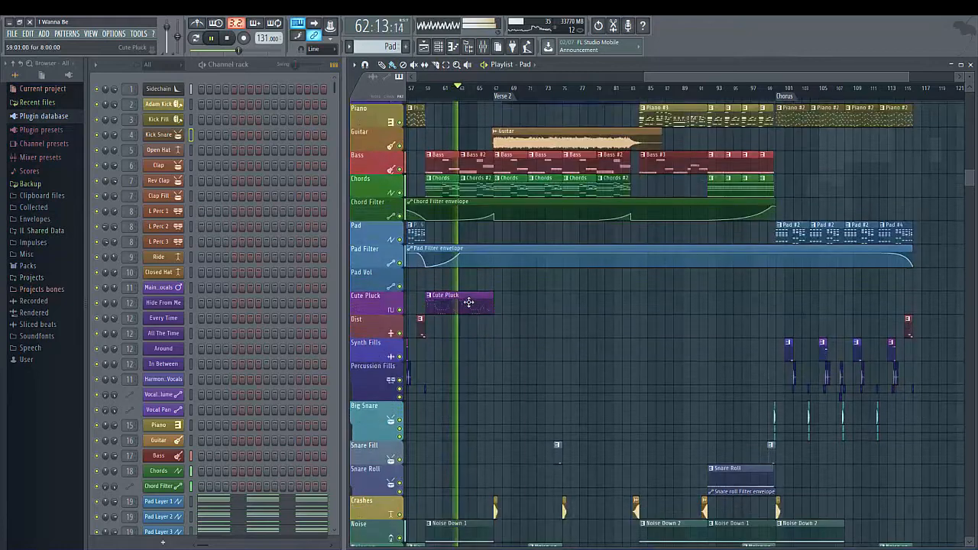
{"action": "double_click", "coordinate": [472, 306]}
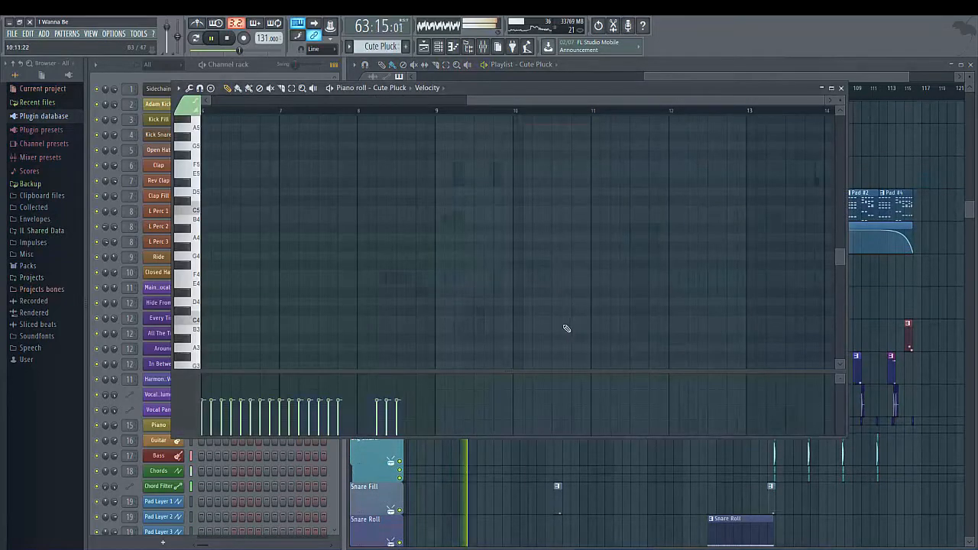
{"action": "scroll", "coordinate": [566, 329], "scroll_direction": "up", "scroll_amount": 10}
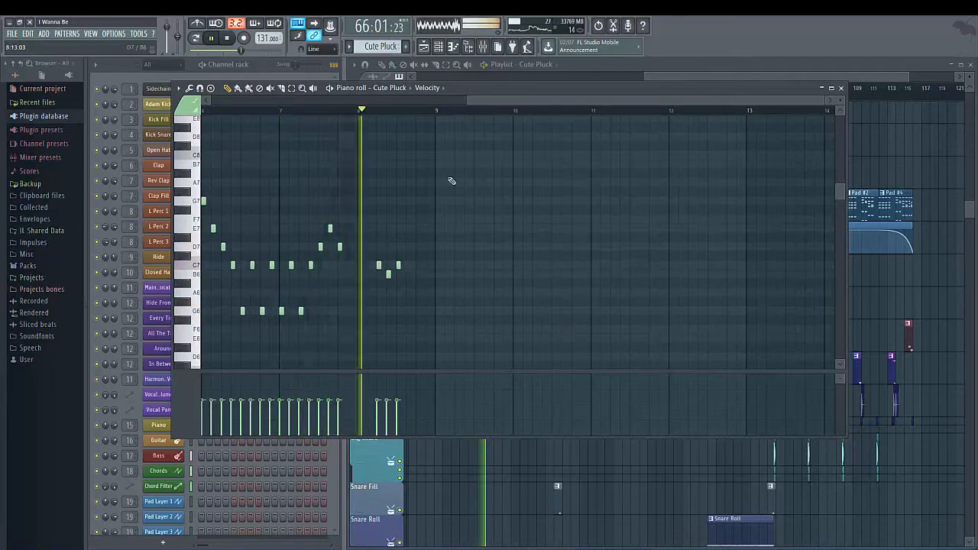
{"action": "left_click", "coordinate": [840, 88]}
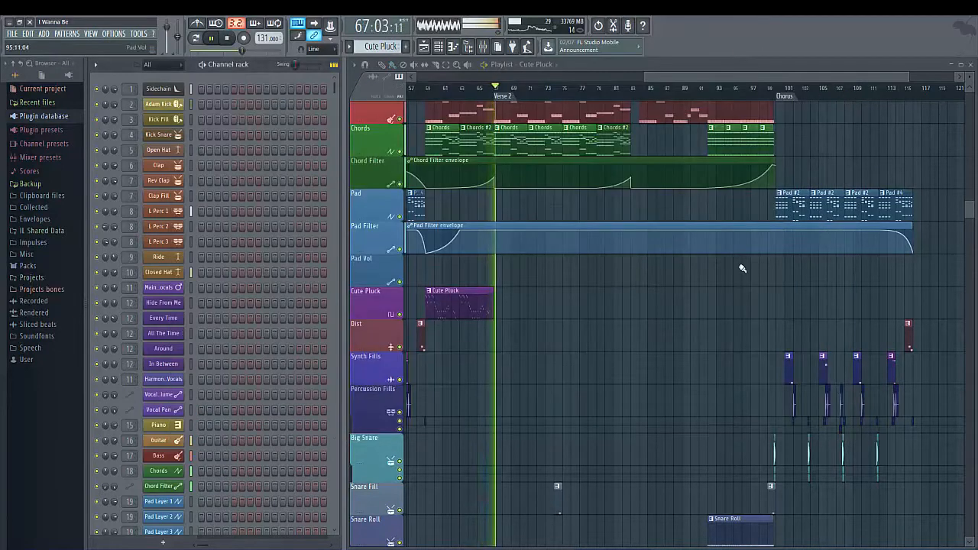
Open a Chords clip in Verse 2 in the piano roll and examine its notes
{"action": "scroll", "coordinate": [742, 268], "scroll_direction": "up", "scroll_amount": 4}
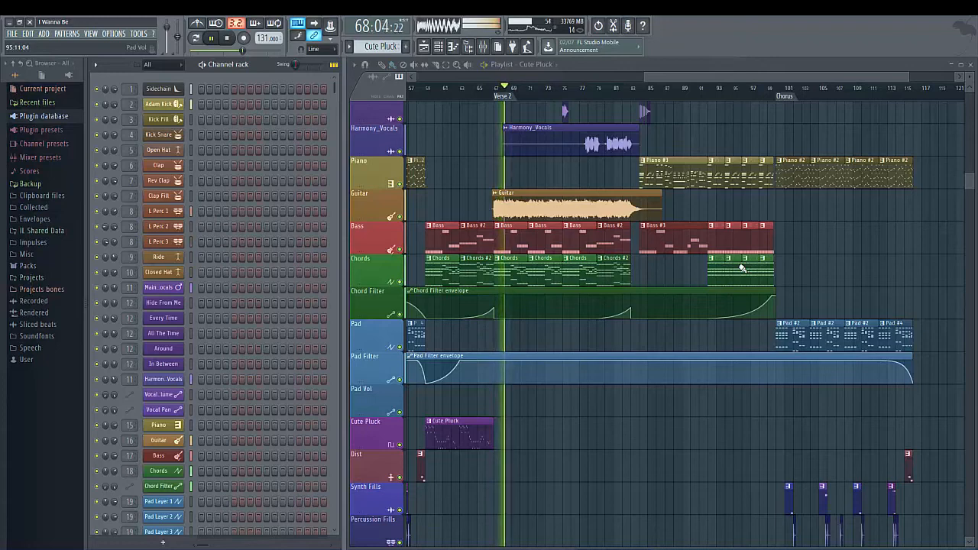
{"action": "double_click", "coordinate": [532, 275]}
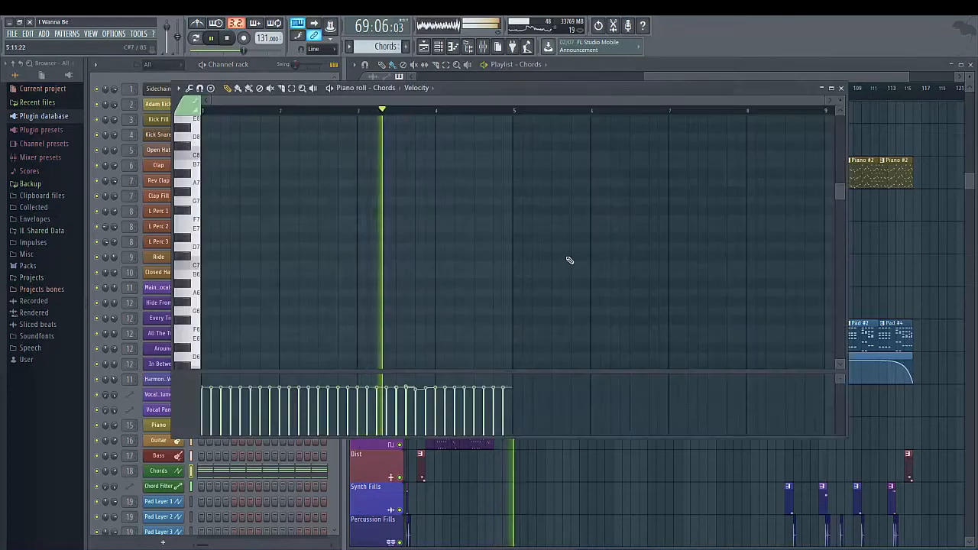
{"action": "scroll", "coordinate": [569, 261], "scroll_direction": "down", "scroll_amount": 4}
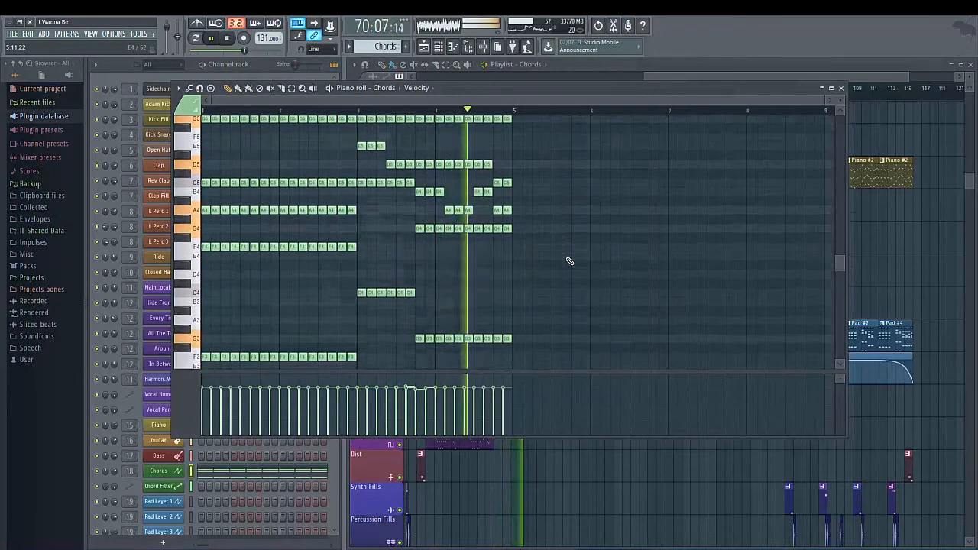
Enlarge the piano roll to view more of the Chords notes and their velocities, and close the editor
{"action": "left_click_drag", "start_coordinate": [598, 438], "coordinate": [598, 469]}
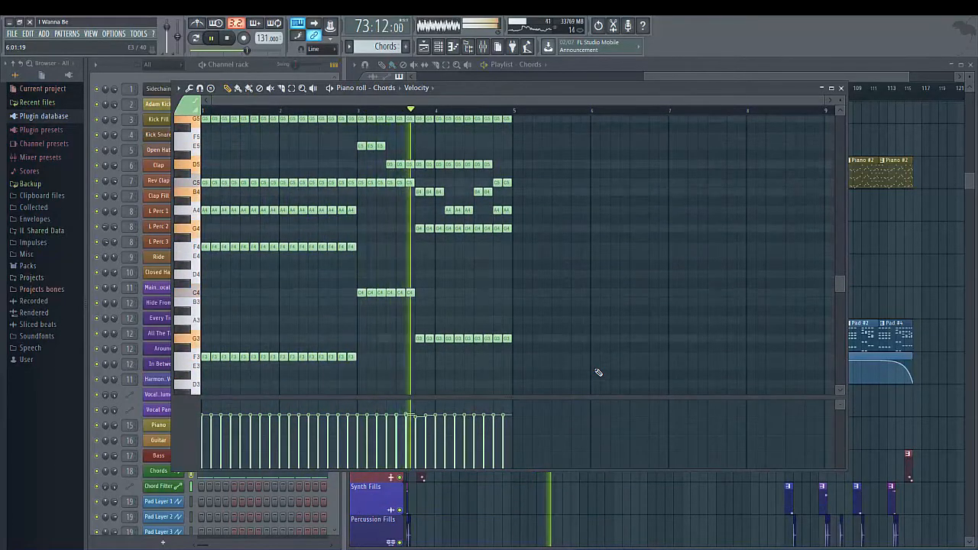
{"action": "scroll", "coordinate": [599, 372], "scroll_direction": "up", "scroll_amount": 1}
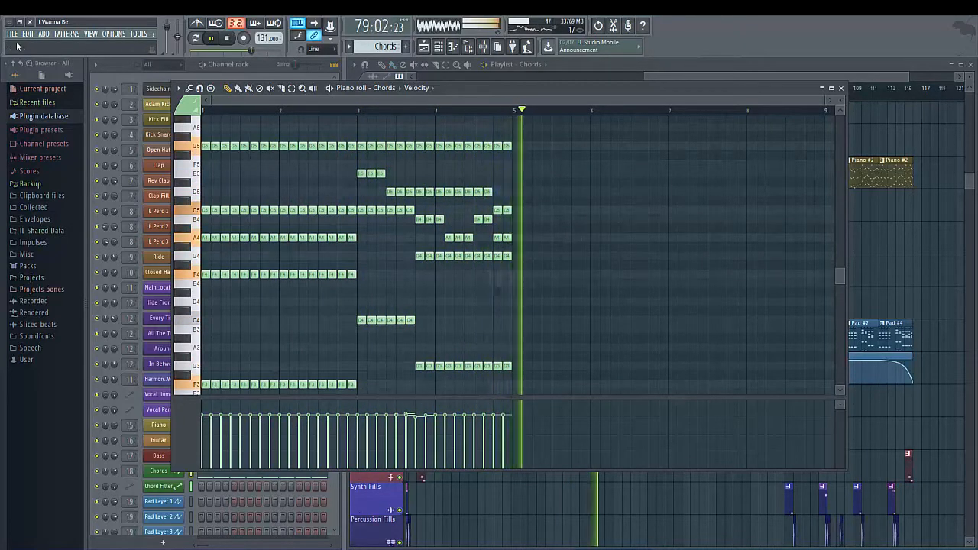
{"action": "left_click", "coordinate": [841, 88]}
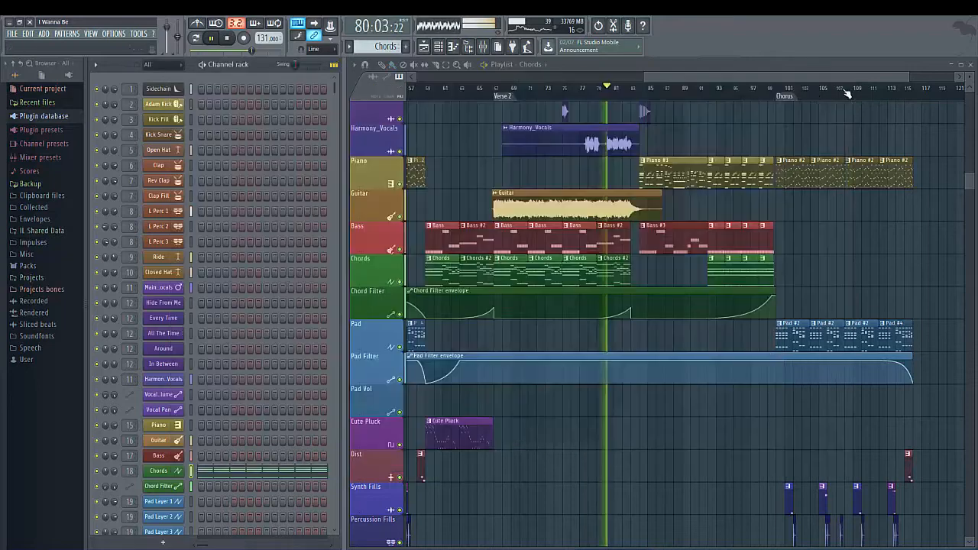
Open the Piano #3 clip after Verse 2 in the piano roll and view its notes from bar 1
{"action": "scroll", "coordinate": [754, 336], "scroll_direction": "down", "scroll_amount": 4}
{"action": "scroll", "coordinate": [755, 336], "scroll_direction": "up", "scroll_amount": 4}
{"action": "double_click", "coordinate": [674, 172]}
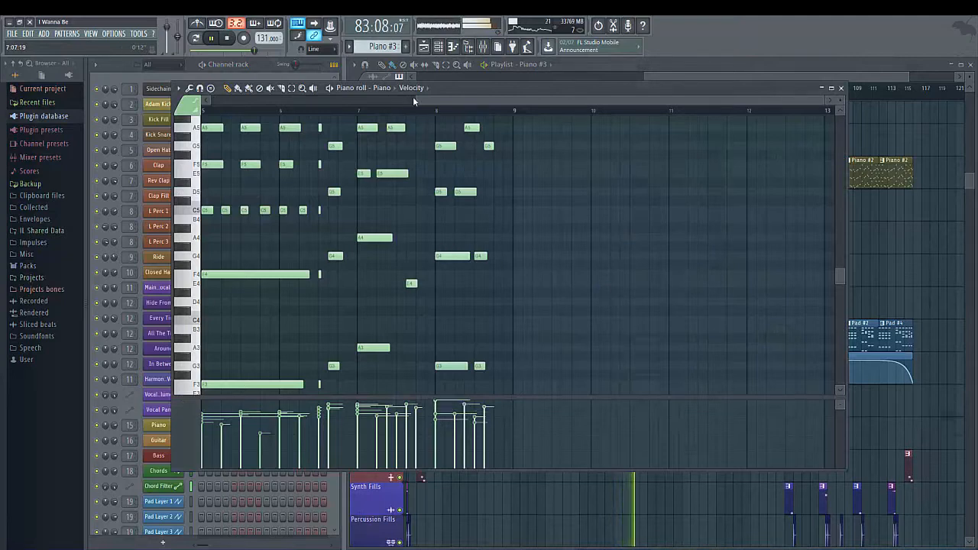
{"action": "left_click_drag", "start_coordinate": [417, 100], "coordinate": [208, 101]}
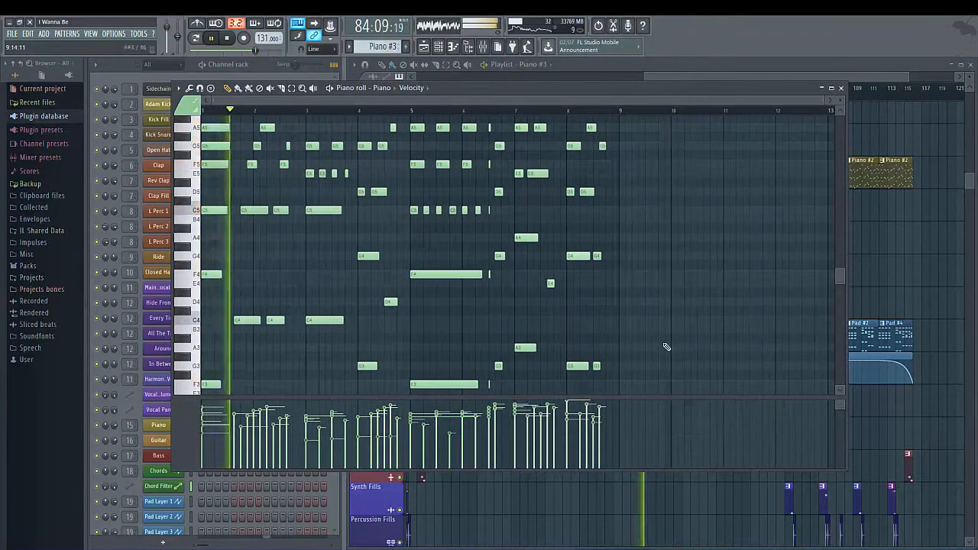
{"action": "scroll", "coordinate": [667, 347], "scroll_direction": "up", "scroll_amount": 3}
{"action": "scroll", "coordinate": [666, 347], "scroll_direction": "down", "scroll_amount": 2}
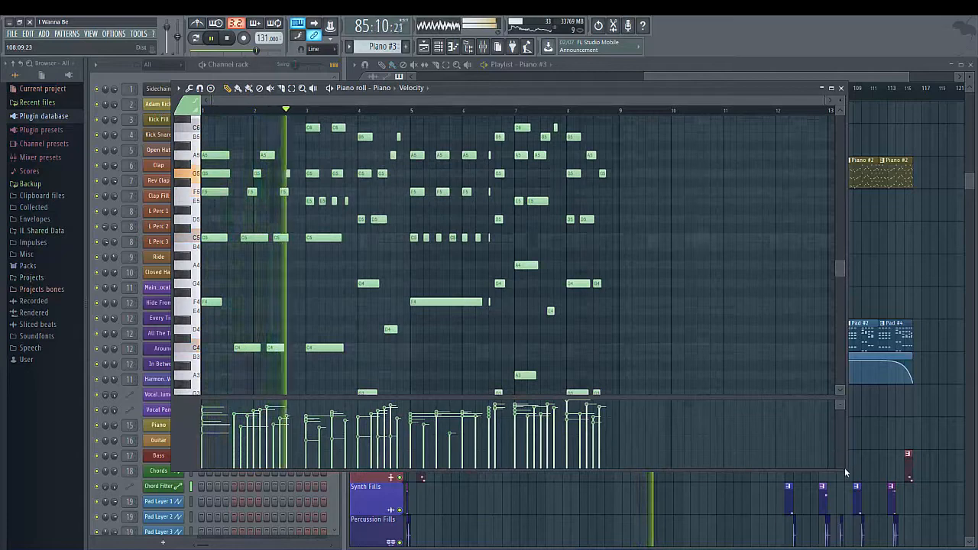
Enlarge the piano roll window, examine the Piano #3 notes across their full pitch range, and close the editor
{"action": "left_click_drag", "start_coordinate": [850, 509], "coordinate": [859, 546]}
{"action": "scroll", "coordinate": [736, 356], "scroll_direction": "down", "scroll_amount": 3}
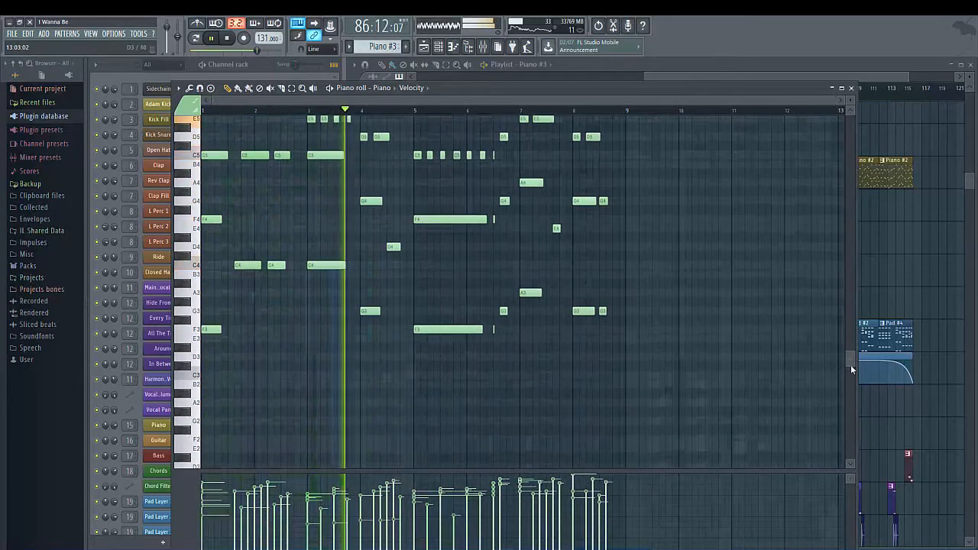
{"action": "scroll", "coordinate": [721, 354], "scroll_direction": "up", "scroll_amount": 4}
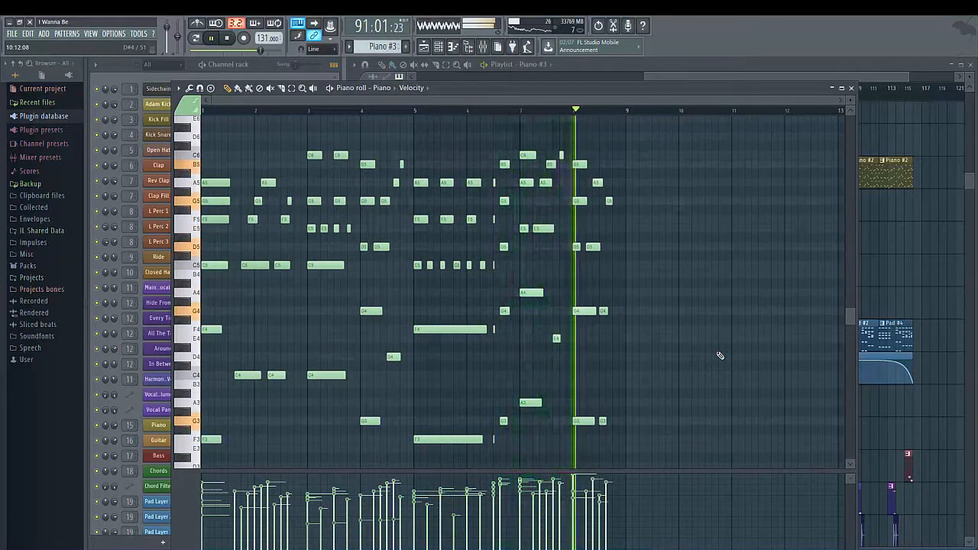
{"action": "left_click", "coordinate": [851, 88]}
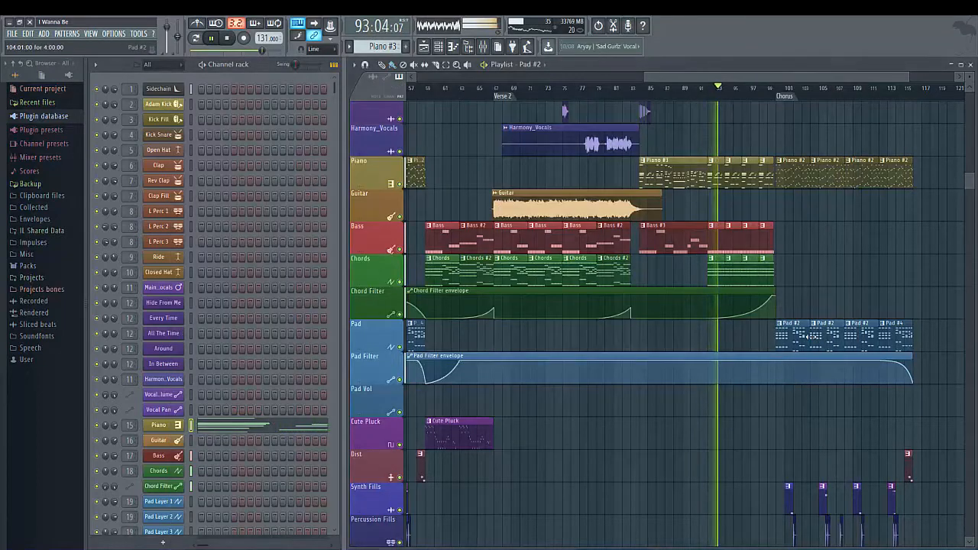
Briefly open a Pad #2 clip of the Chorus, close its editor, and show more bars in the playlist
{"action": "left_click", "coordinate": [822, 343]}
{"action": "left_click", "coordinate": [852, 88]}
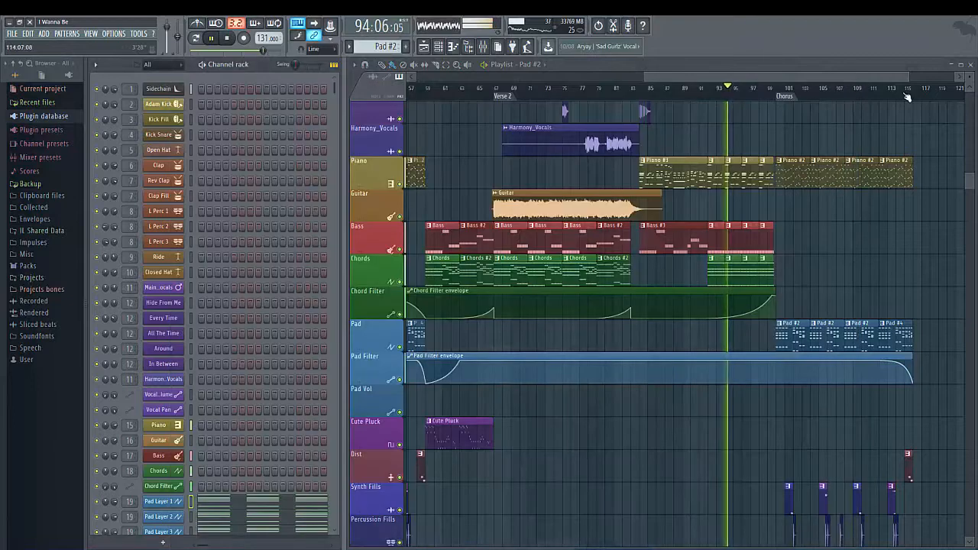
{"action": "left_click_drag", "start_coordinate": [911, 72], "coordinate": [954, 74]}
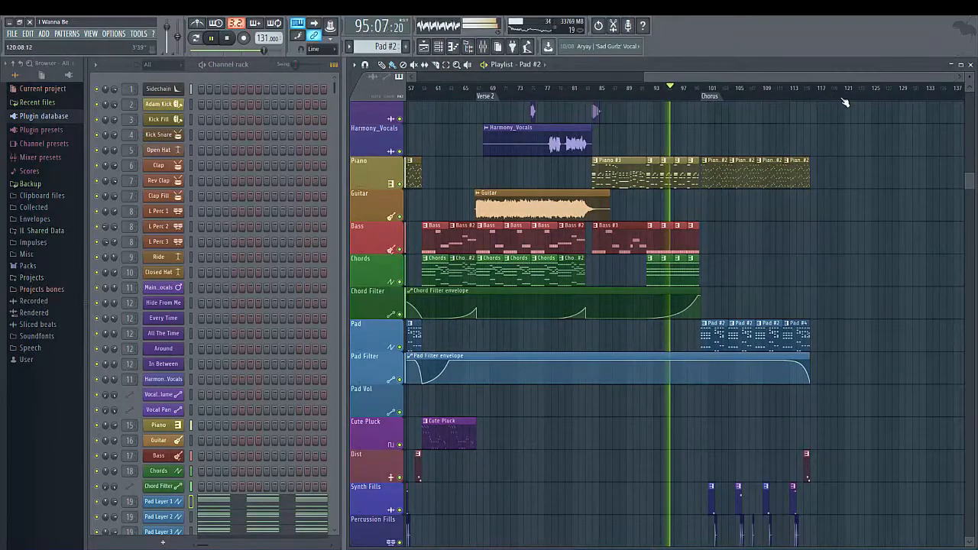
Show and hide the piano roll and the plugin picker, and hide and redisplay the playlist
{"action": "left_click", "coordinate": [455, 47]}
{"action": "left_click", "coordinate": [456, 48]}
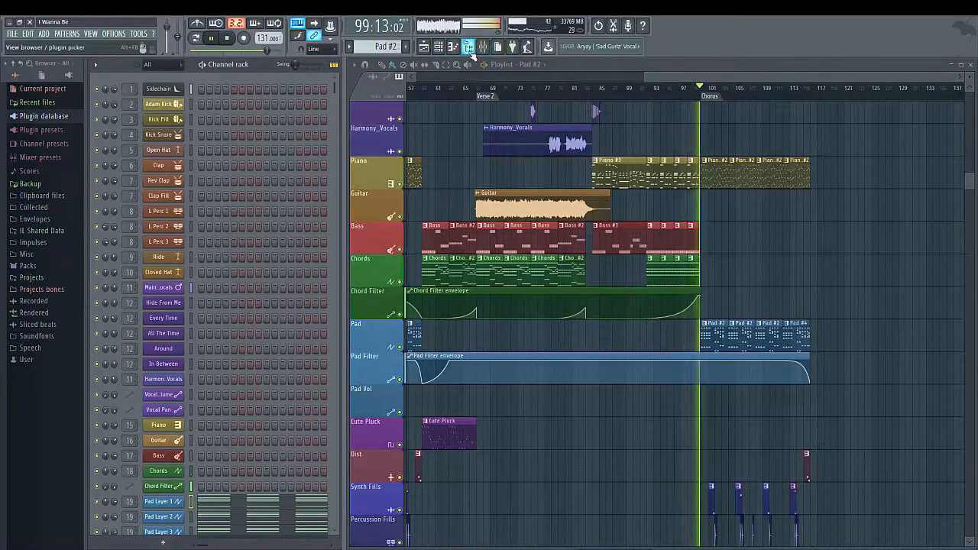
{"action": "left_click", "coordinate": [471, 50]}
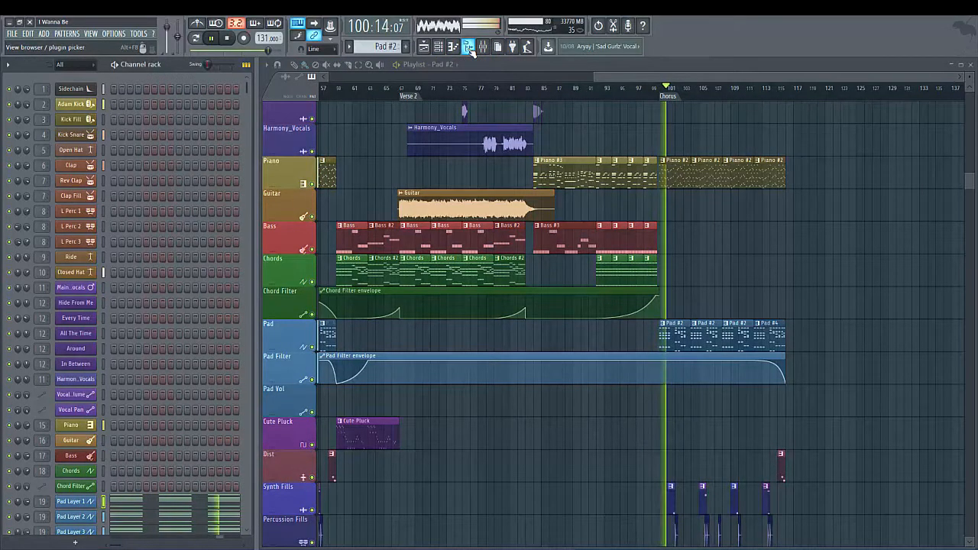
{"action": "left_click", "coordinate": [469, 48]}
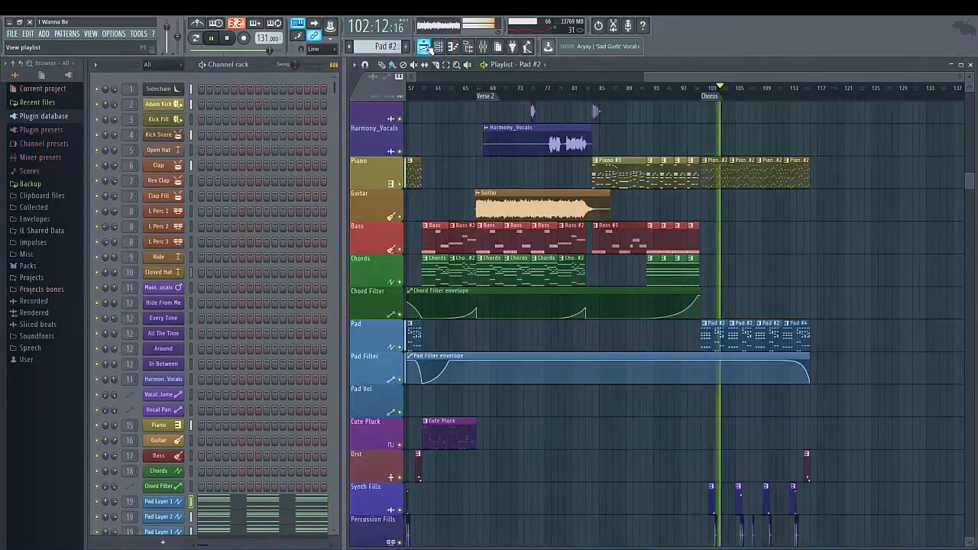
{"action": "left_click", "coordinate": [424, 48]}
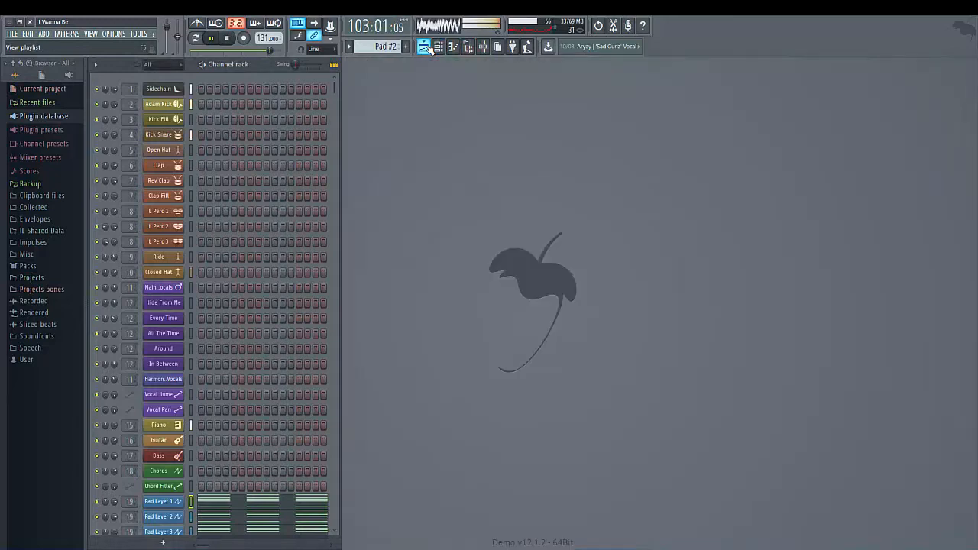
{"action": "left_click", "coordinate": [426, 47]}
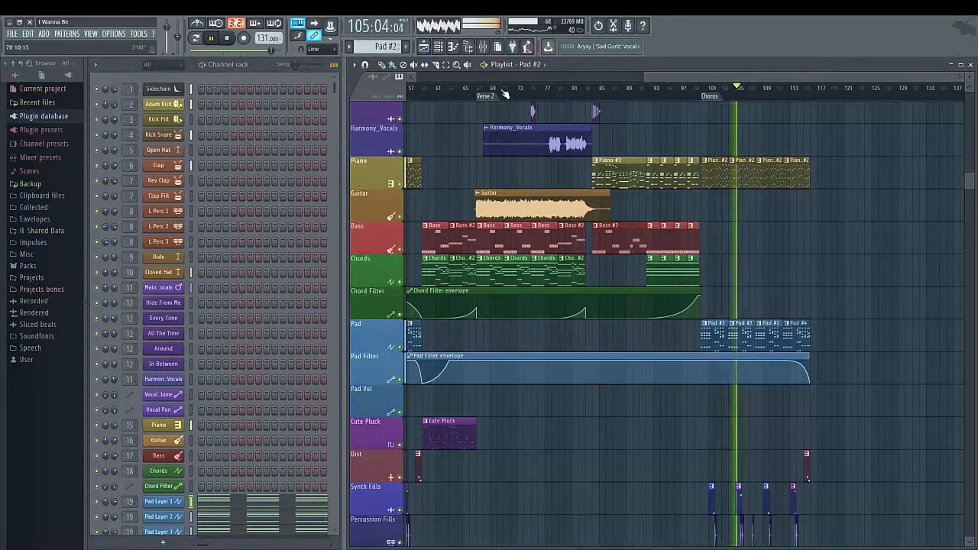
Examine the Chorus tracks in the playlist, including a close view of the Pad, Pad Filter and Dist clips up to bar 116
{"action": "scroll", "coordinate": [825, 271], "scroll_direction": "down", "scroll_amount": 6}
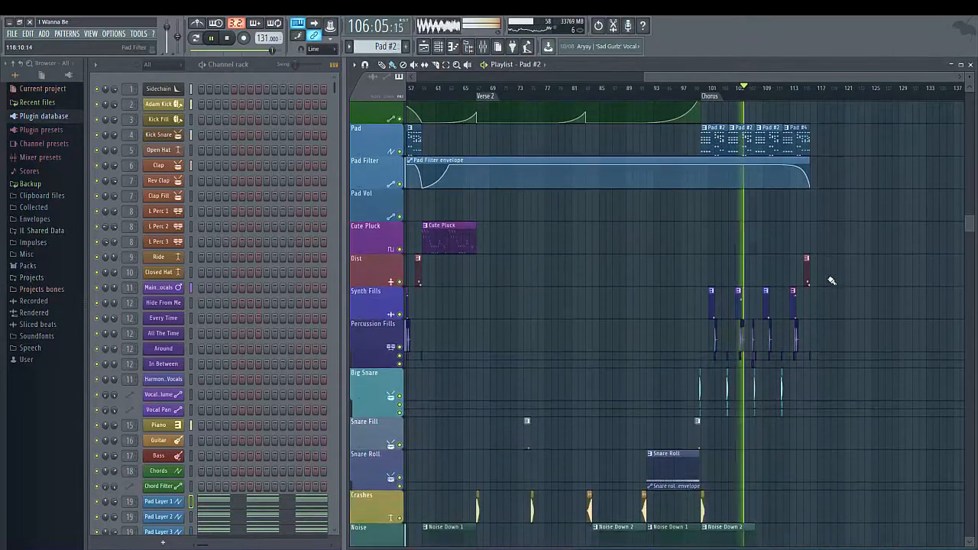
{"action": "scroll", "coordinate": [830, 278], "scroll_direction": "up", "scroll_amount": 3}
{"action": "scroll", "coordinate": [831, 280], "scroll_direction": "up", "scroll_amount": 3}
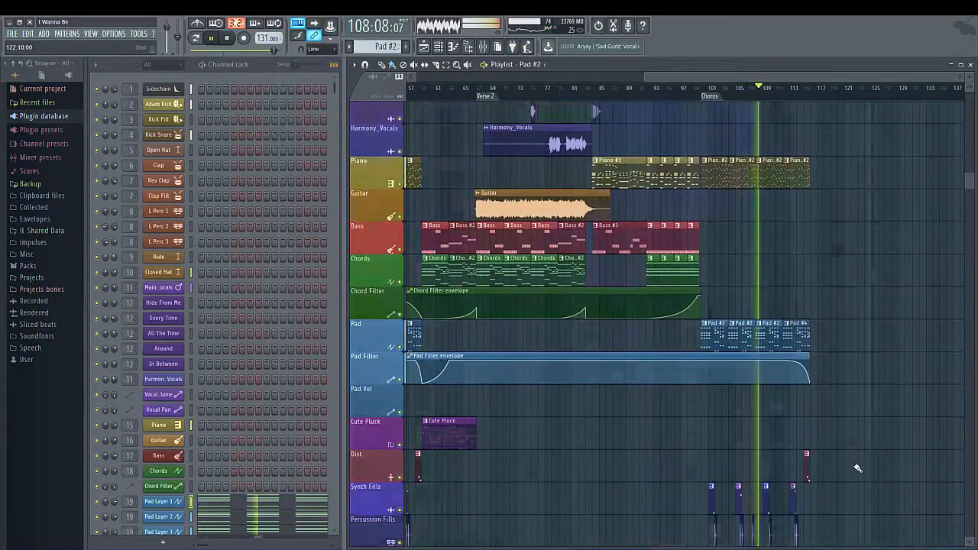
{"action": "scroll", "coordinate": [830, 508], "scroll_direction": "down", "scroll_amount": 3}
{"action": "scroll", "coordinate": [827, 511], "scroll_direction": "up", "scroll_amount": 5}
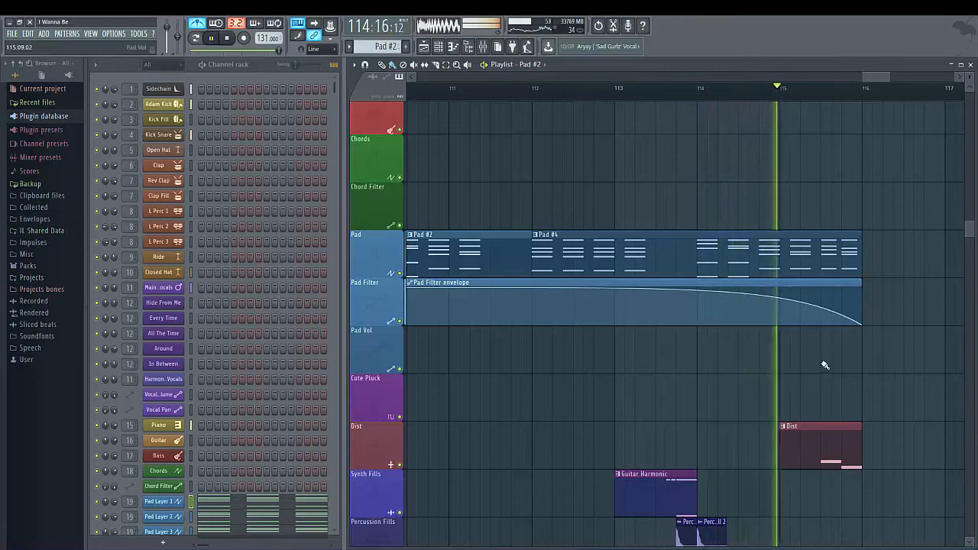
{"action": "scroll", "coordinate": [814, 382], "scroll_direction": "down", "scroll_amount": 2}
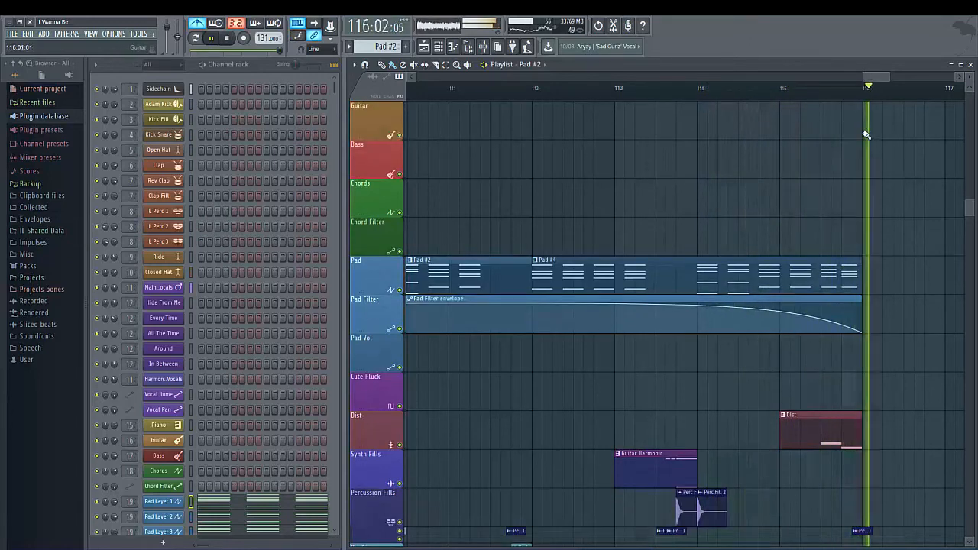